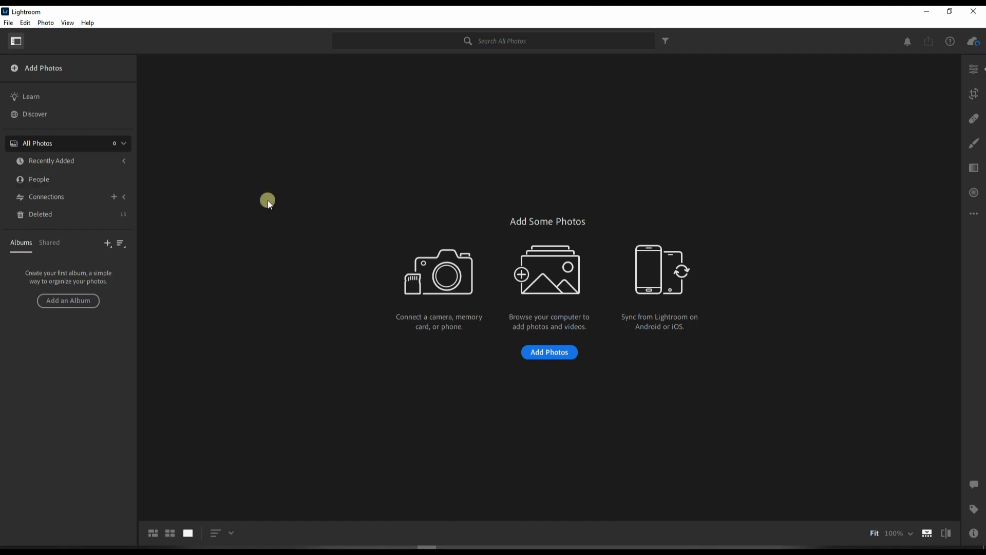
# Import the photo LANDSCAPE .RAF from the ITALY folder into the library.
pyautogui.click(39, 68)
pyautogui.click(51, 122)
pyautogui.click(496, 312)
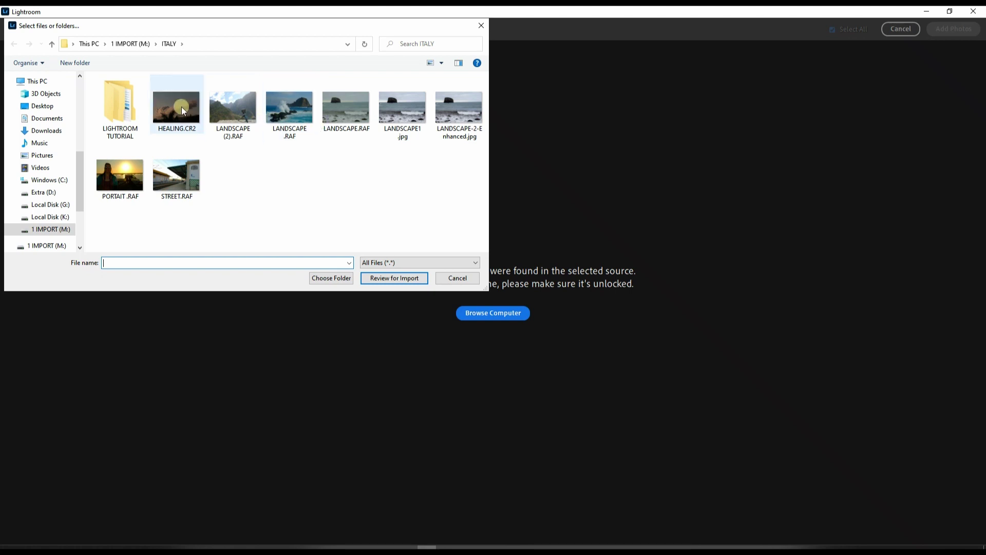
pyautogui.doubleClick(291, 108)
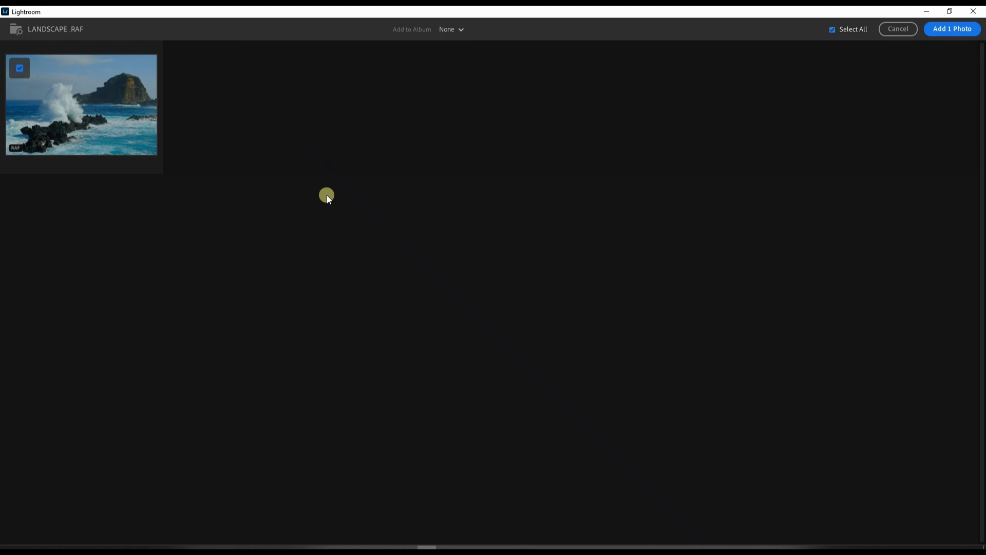
pyautogui.click(959, 30)
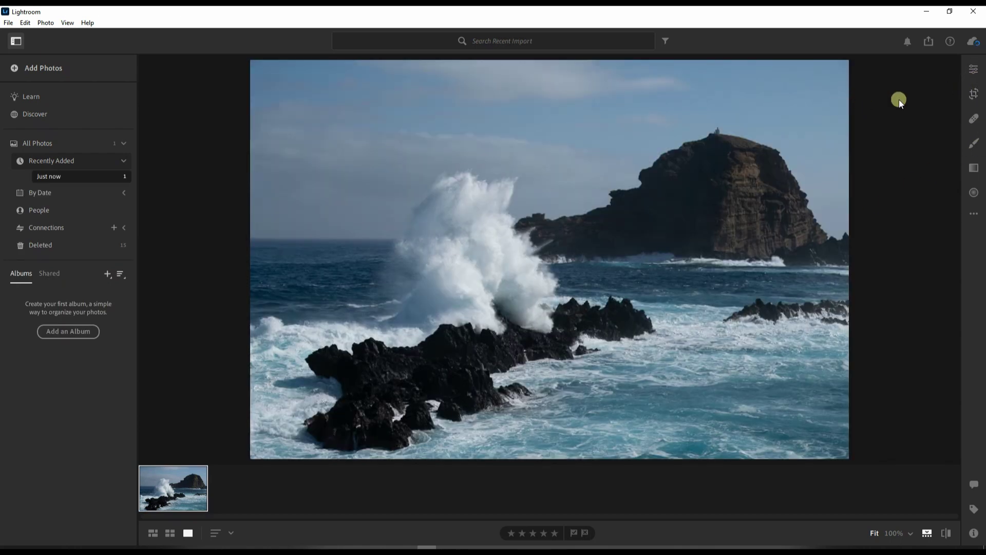
# Apply automatic adjustments to the seascape photo and lower its exposure to about -0.29.
pyautogui.click(974, 77)
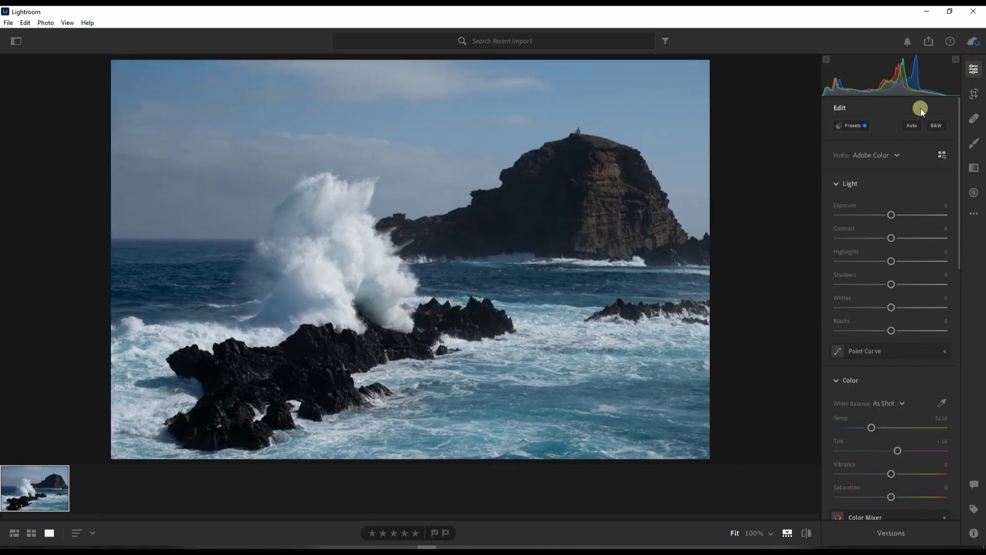
pyautogui.click(913, 126)
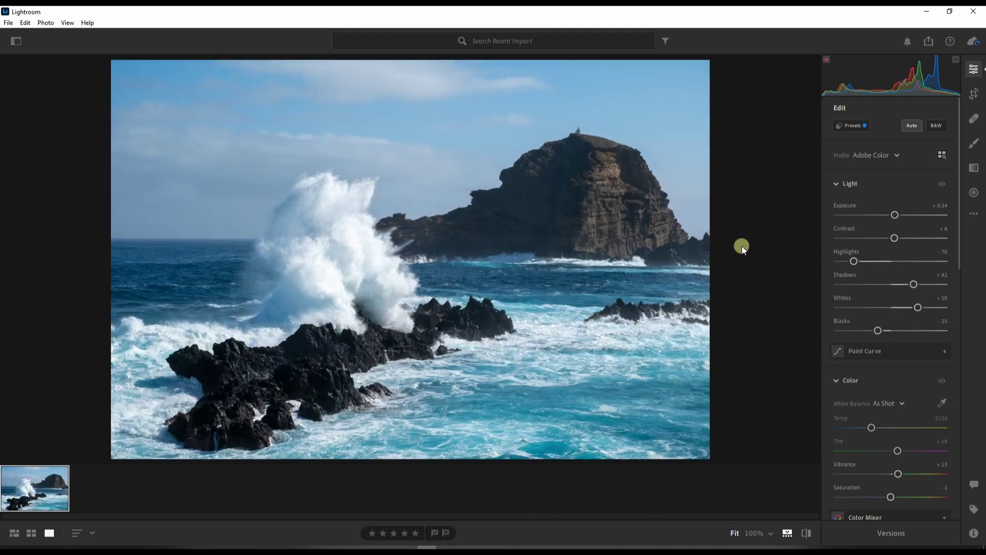
pyautogui.click(894, 215)
pyautogui.moveTo(894, 215); pyautogui.dragTo(888, 214)
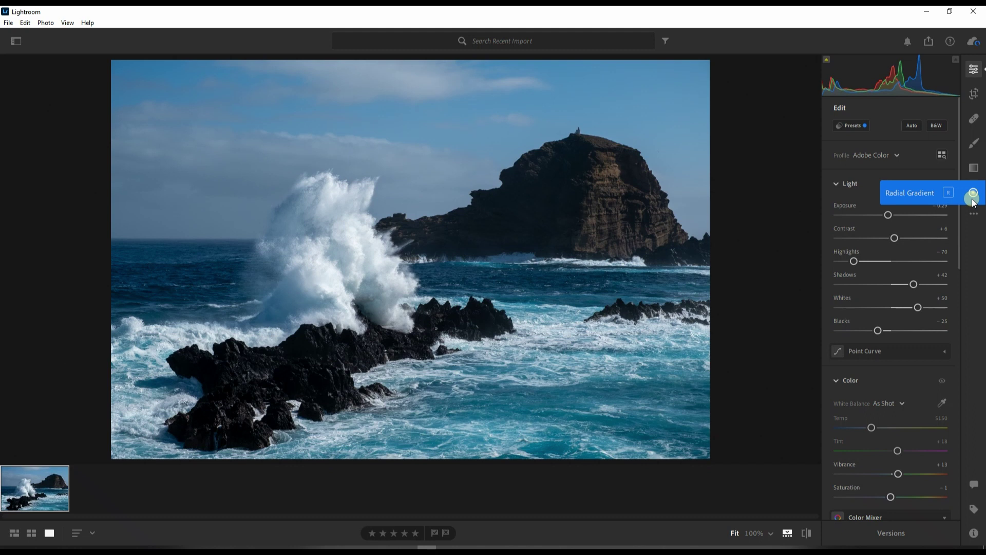
# Start a new Brush adjustment and set the brush size to 10.9.
pyautogui.click(974, 147)
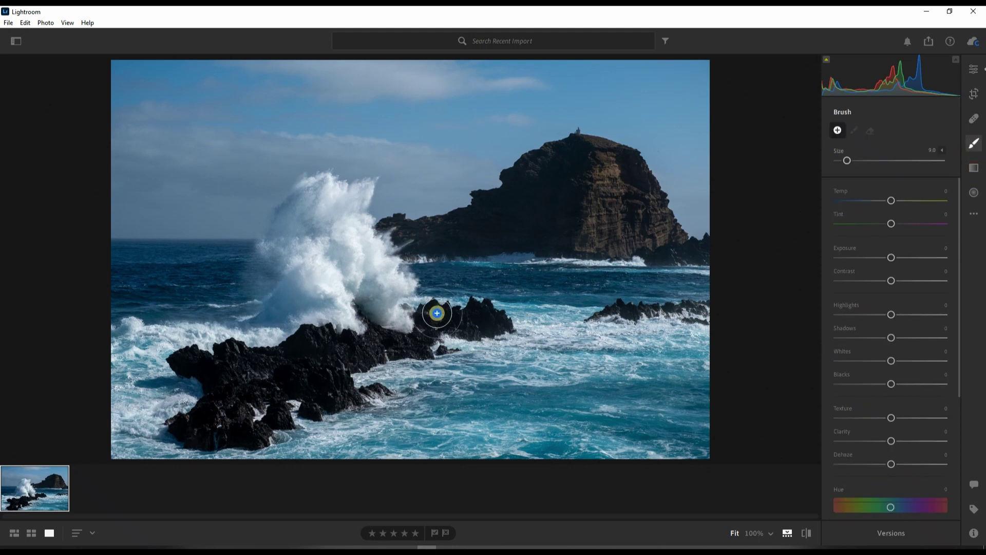
pyautogui.press(']')
pyautogui.press(']')
pyautogui.press(']')
pyautogui.press(']')
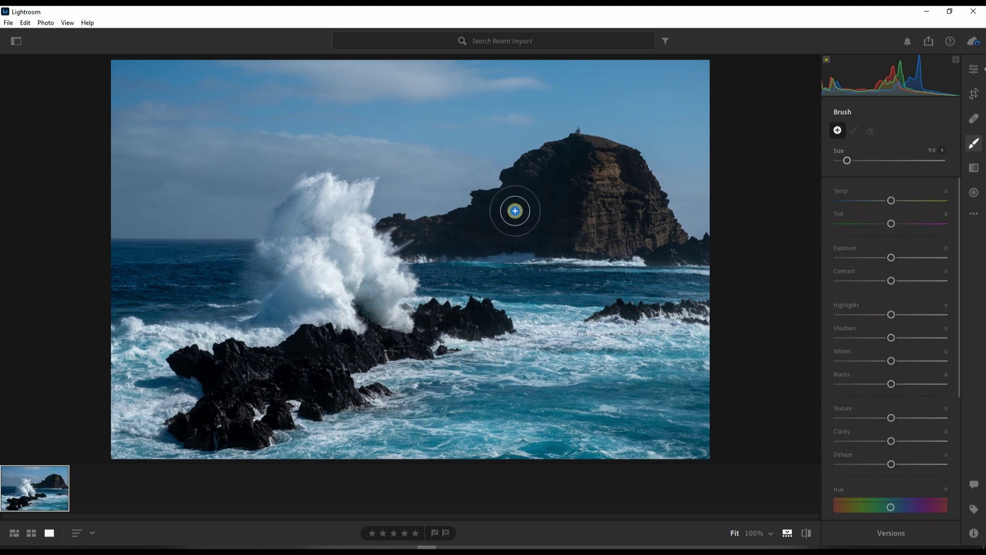
pyautogui.press(']')
pyautogui.press(']')
pyautogui.press(']')
pyautogui.press('[')
pyautogui.press('[')
pyautogui.press('[')
pyautogui.press('[')
pyautogui.press('[')
pyautogui.press('[')
pyautogui.press('[')
pyautogui.press('[')
pyautogui.press('[')
pyautogui.press('[')
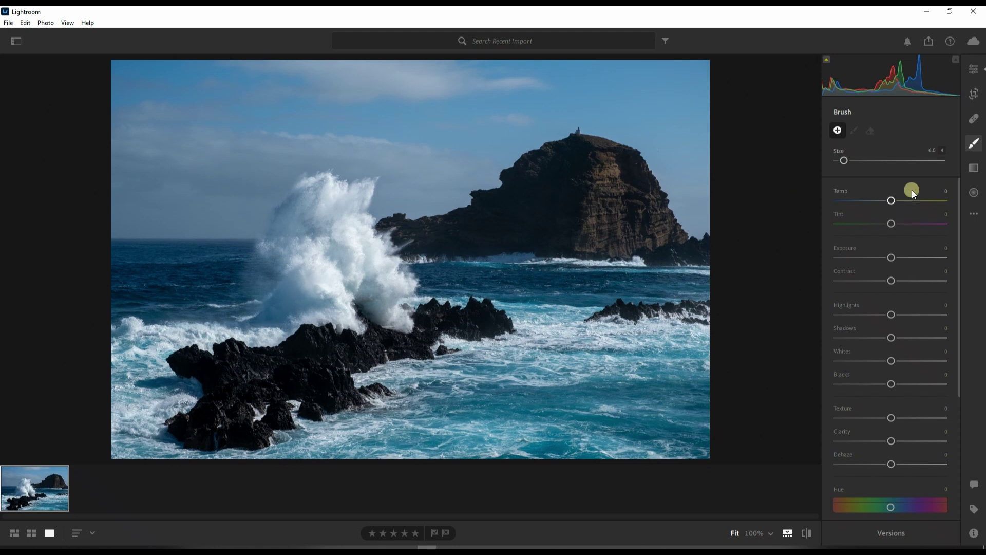
pyautogui.moveTo(843, 161); pyautogui.dragTo(849, 160)
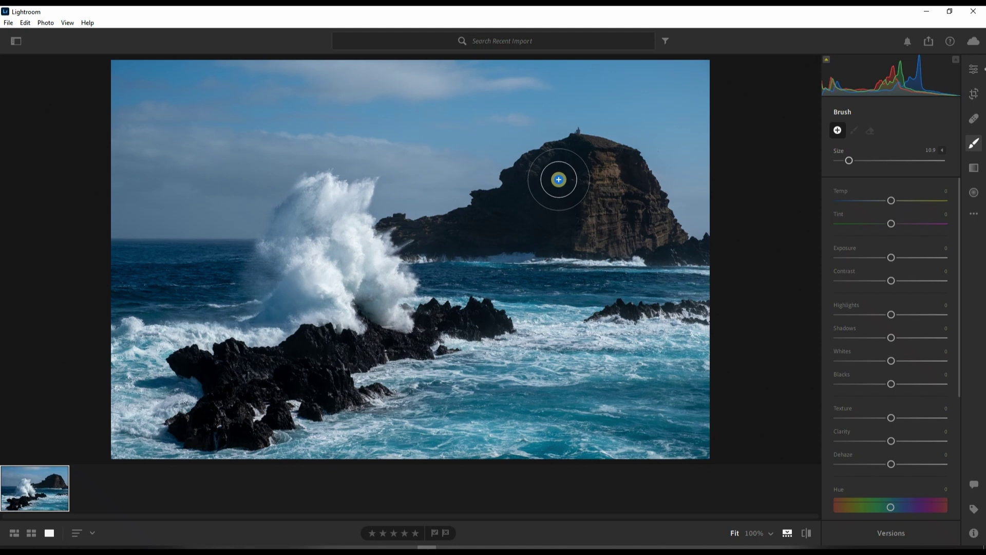
# Brush over the dark shaded face of the large cliff, using an exposure of +1.84 to reveal the painted area.
pyautogui.moveTo(557, 188)
pyautogui.mouseDown()
pyautogui.moveTo(464, 232)
pyautogui.moveTo(535, 210)
pyautogui.moveTo(565, 174)
pyautogui.moveTo(500, 221)
pyautogui.moveTo(565, 190)
pyautogui.moveTo(550, 185)
pyautogui.moveTo(605, 168)
pyautogui.mouseUp()
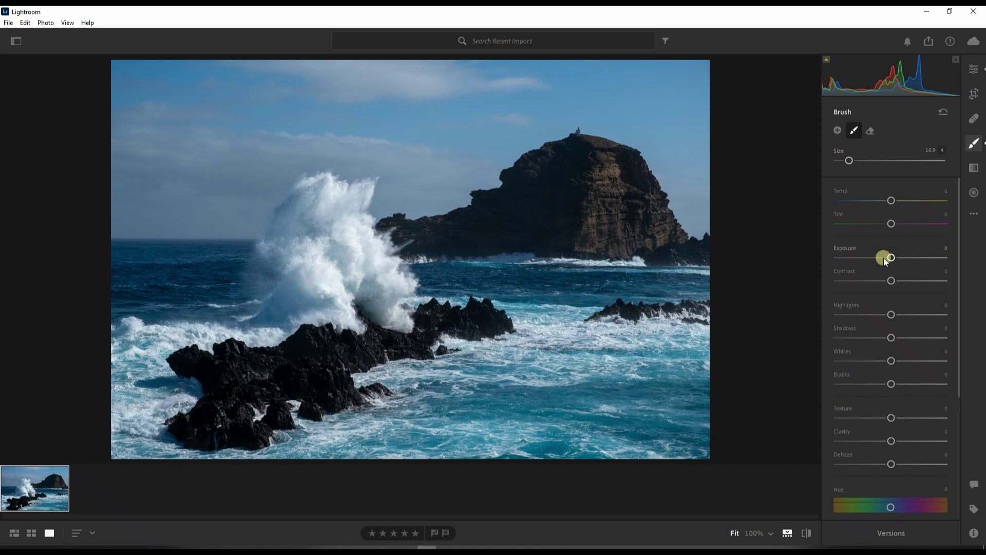
pyautogui.moveTo(889, 257); pyautogui.dragTo(917, 257)
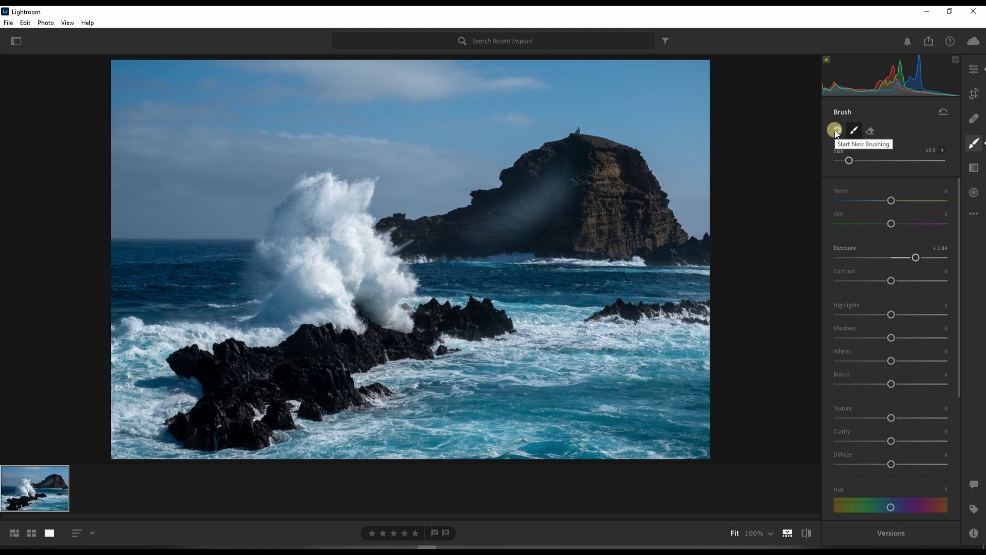
pyautogui.click(854, 132)
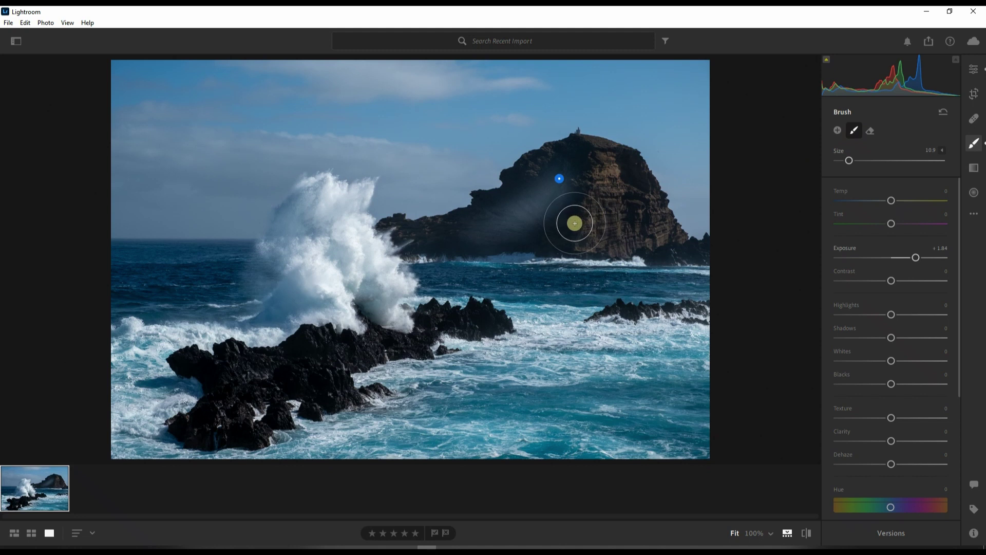
pyautogui.moveTo(518, 243)
pyautogui.mouseDown()
pyautogui.moveTo(563, 220)
pyautogui.moveTo(543, 228)
pyautogui.moveTo(567, 199)
pyautogui.moveTo(563, 159)
pyautogui.moveTo(464, 222)
pyautogui.moveTo(427, 232)
pyautogui.moveTo(472, 234)
pyautogui.mouseUp()
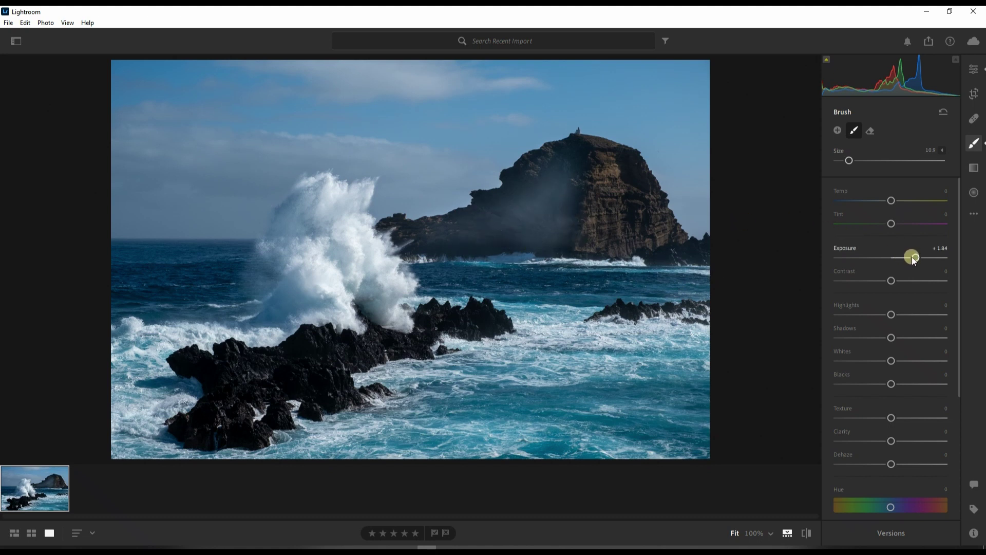
# Set the cliff brush adjustment's exposure to +0.08 and its shadows to +76.
pyautogui.moveTo(913, 260); pyautogui.dragTo(885, 260)
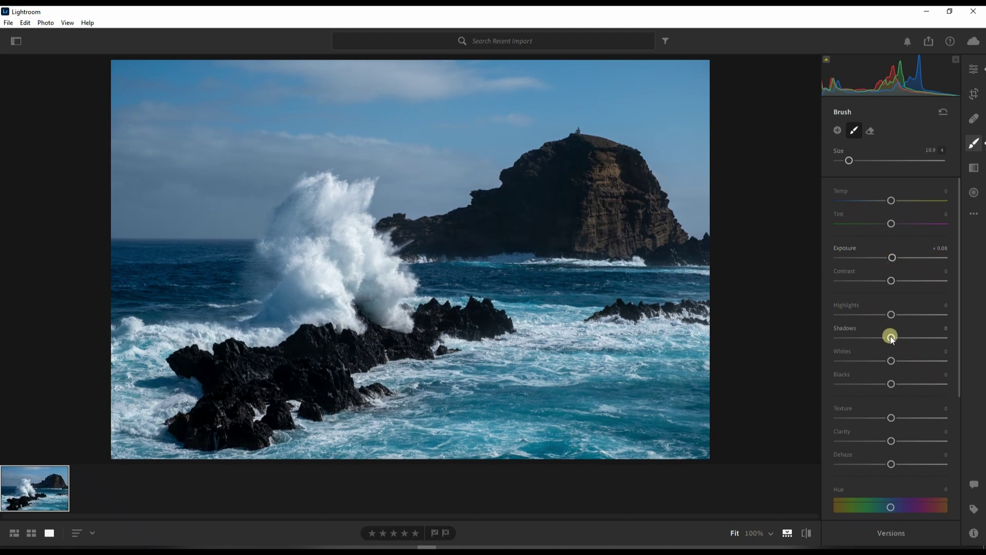
pyautogui.moveTo(891, 337); pyautogui.dragTo(940, 339)
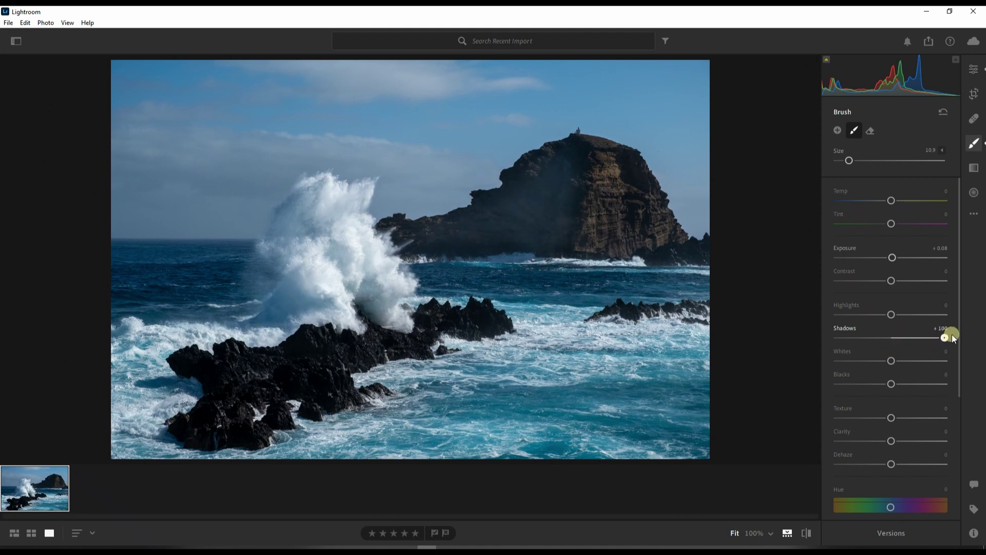
pyautogui.moveTo(935, 335)
pyautogui.mouseDown()
pyautogui.moveTo(904, 340)
pyautogui.moveTo(929, 334)
pyautogui.mouseUp()
# Set the cliff brush adjustment's saturation to -4 and warm its temperature slightly.
pyautogui.moveTo(960, 371); pyautogui.dragTo(947, 445)
pyautogui.moveTo(891, 427); pyautogui.dragTo(886, 428)
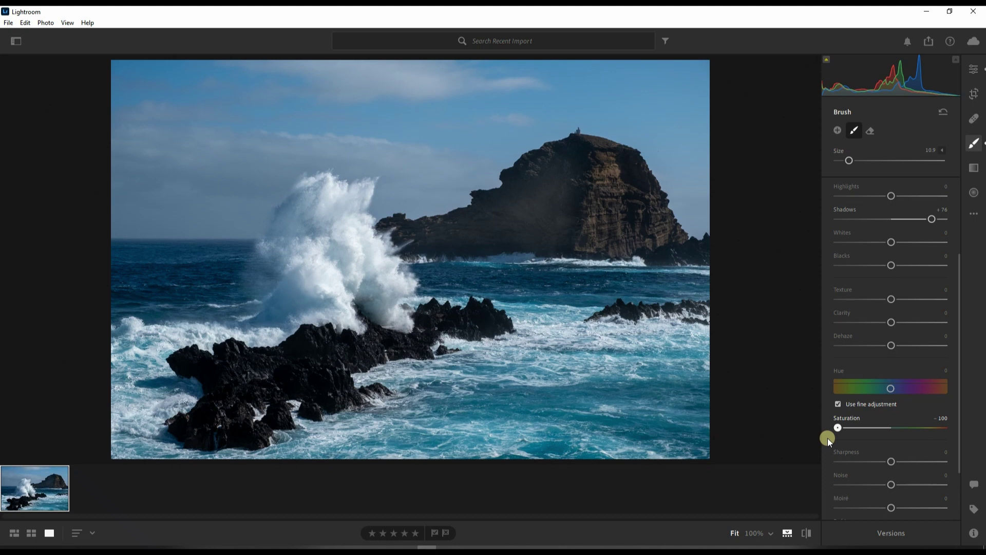
pyautogui.moveTo(831, 439); pyautogui.dragTo(886, 438)
pyautogui.scroll(3, 905, 304)
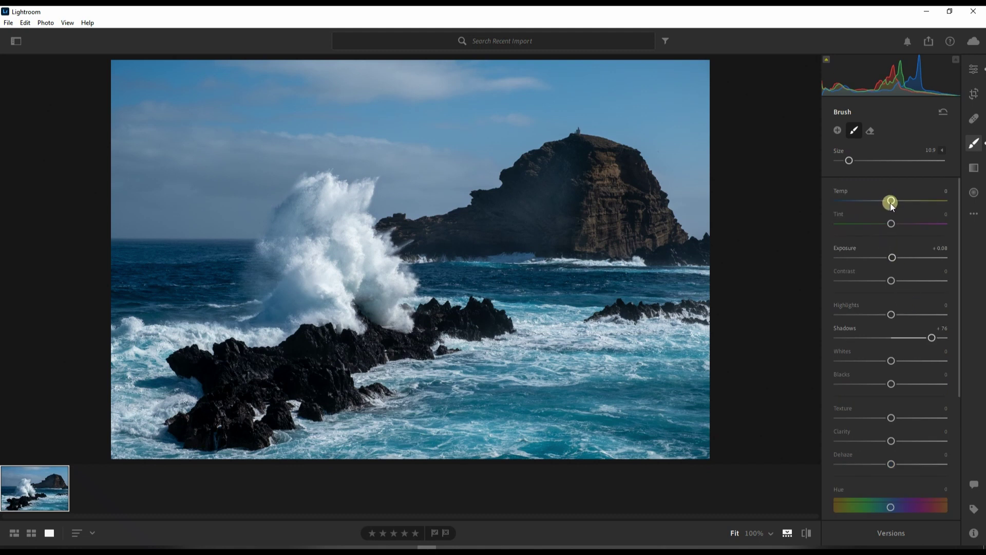
pyautogui.moveTo(891, 201); pyautogui.dragTo(900, 201)
pyautogui.scroll(-3, 846, 403)
pyautogui.scroll(-1, 846, 402)
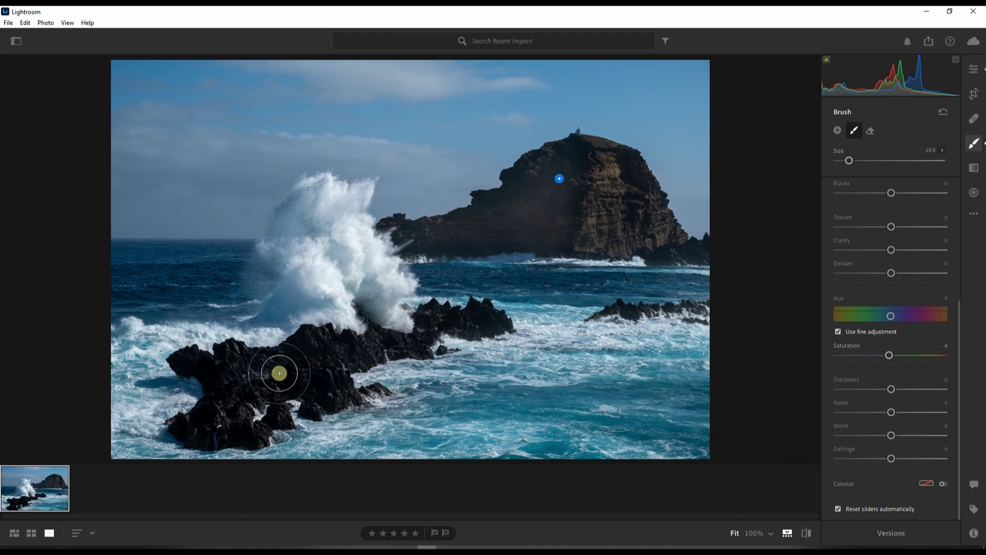
# Draw a Radial Gradient over the foreground rocks and tilt the ellipse to follow their diagonal shape.
pyautogui.click(971, 193)
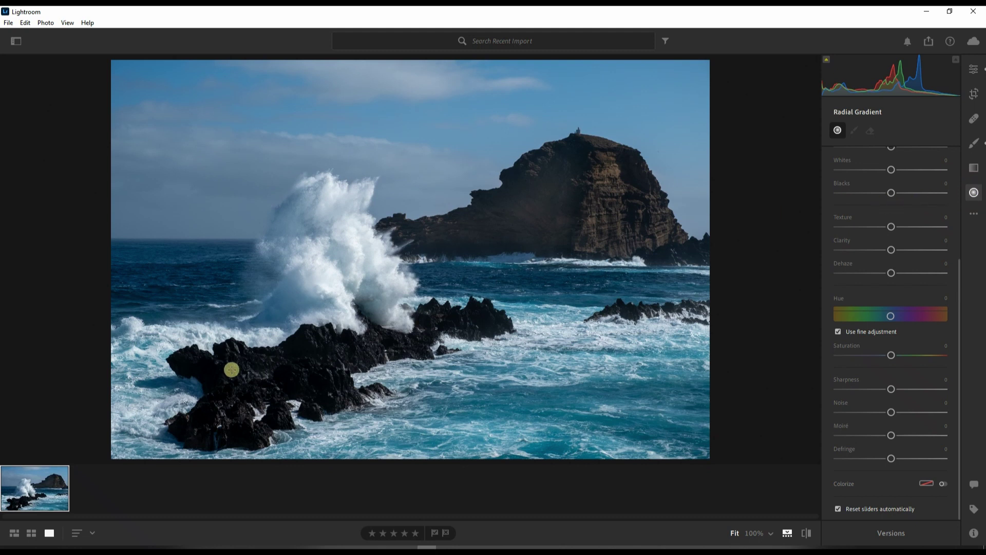
pyautogui.moveTo(220, 363); pyautogui.dragTo(338, 390)
pyautogui.moveTo(220, 365); pyautogui.dragTo(315, 375)
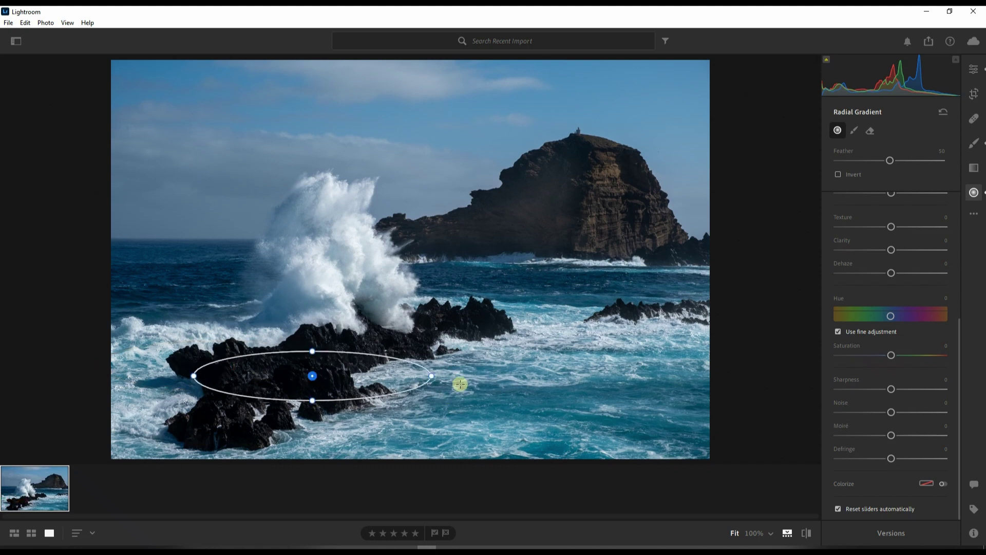
pyautogui.moveTo(433, 374)
pyautogui.mouseDown()
pyautogui.moveTo(428, 354)
pyautogui.moveTo(418, 359)
pyautogui.moveTo(414, 374)
pyautogui.moveTo(426, 383)
pyautogui.mouseUp()
pyautogui.moveTo(366, 354); pyautogui.dragTo(276, 349)
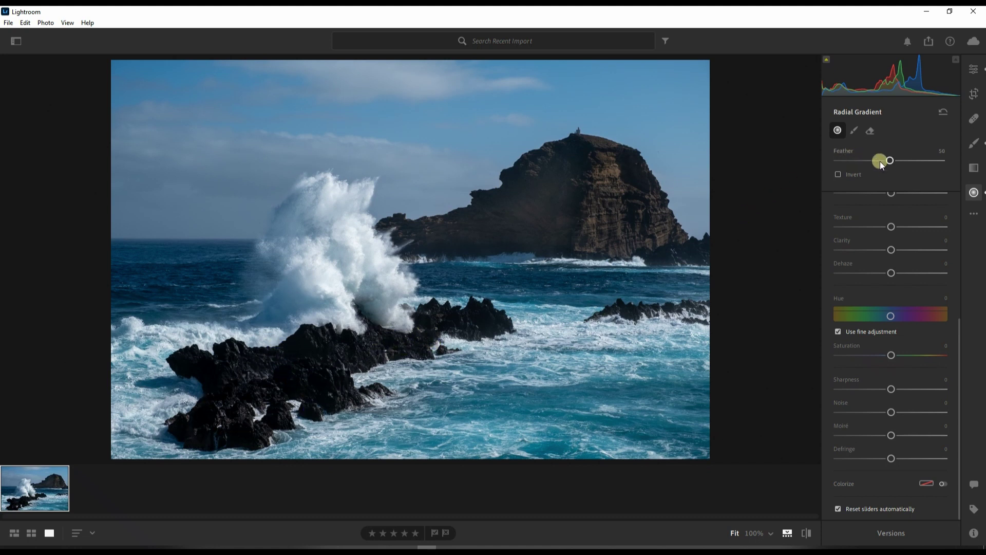
# Set the foreground rocks' radial gradient to feather 73, shadows +66 and clarity +22.
pyautogui.moveTo(890, 162); pyautogui.dragTo(914, 159)
pyautogui.scroll(5, 871, 256)
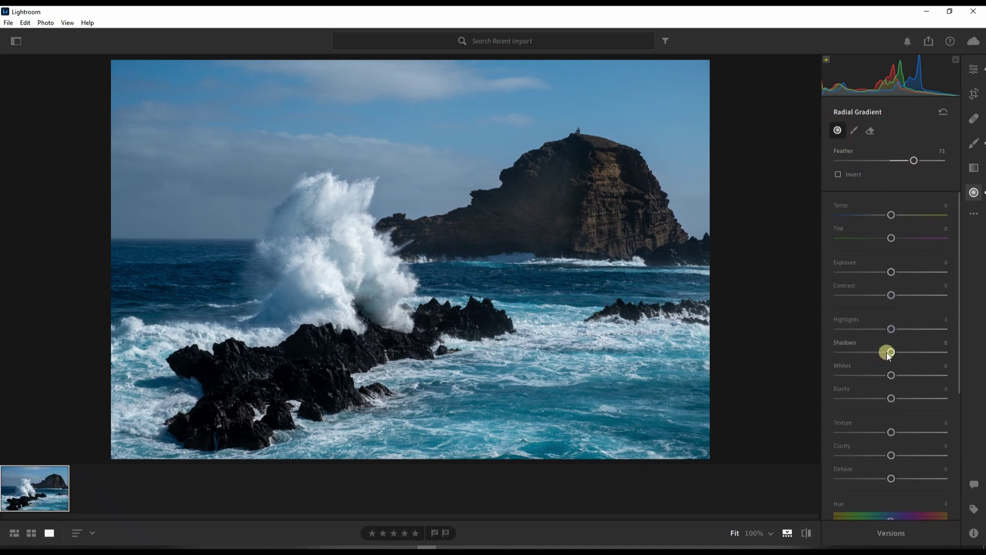
pyautogui.moveTo(904, 350); pyautogui.dragTo(918, 346)
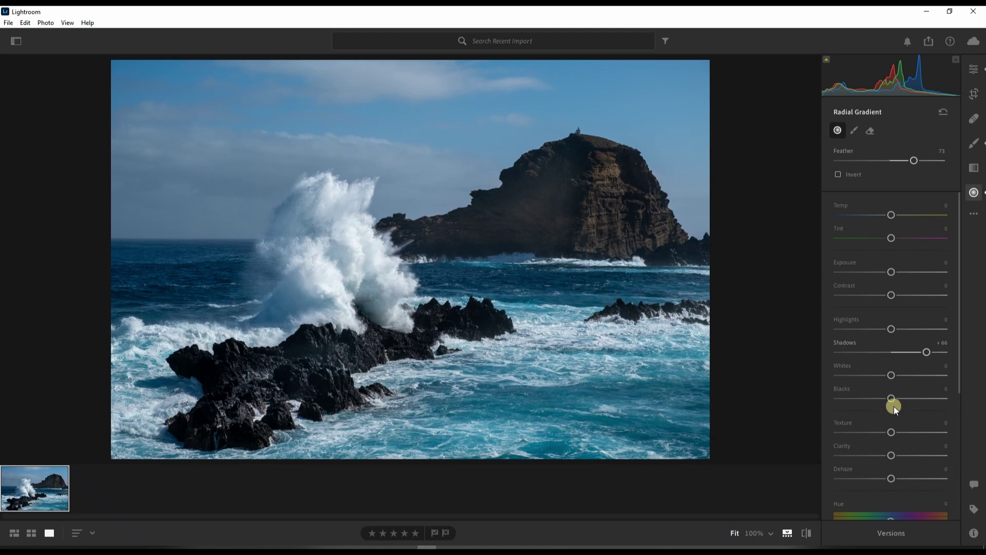
pyautogui.moveTo(892, 459); pyautogui.dragTo(899, 459)
# Activate the radial gradient's add brush for the foreground rocks and set its size to 6.0.
pyautogui.click(851, 129)
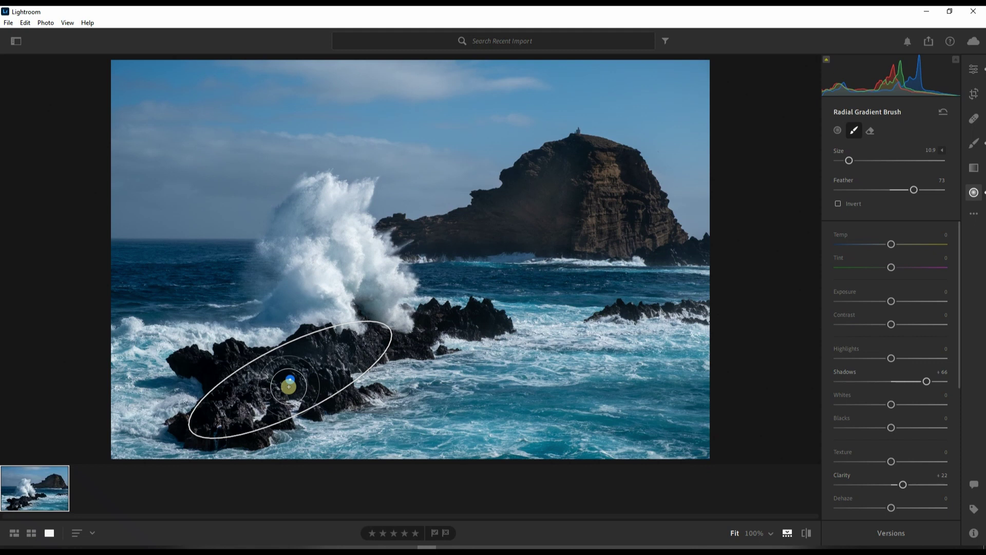
pyautogui.press('[')
pyautogui.press('[')
pyautogui.press('[')
pyautogui.press('[')
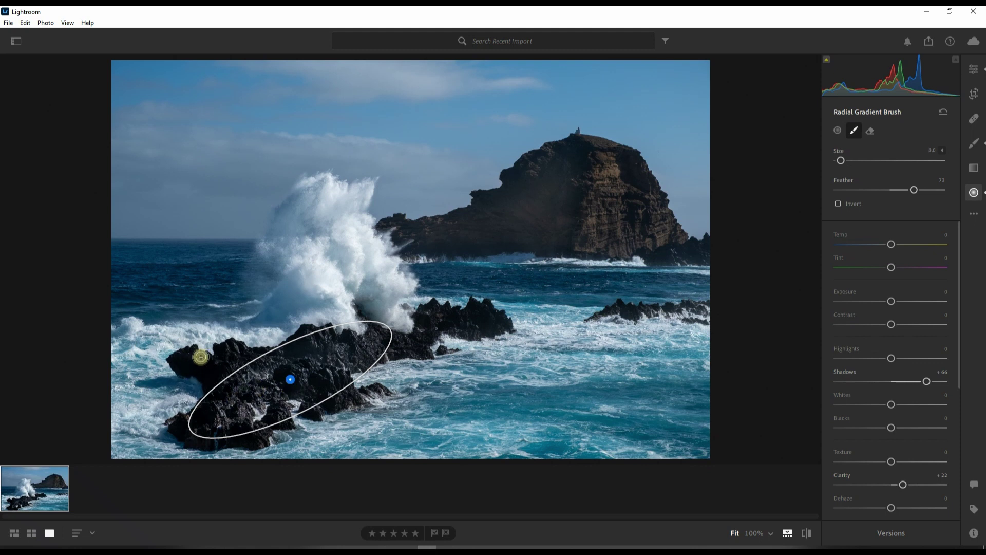
pyautogui.press(']')
pyautogui.press(']')
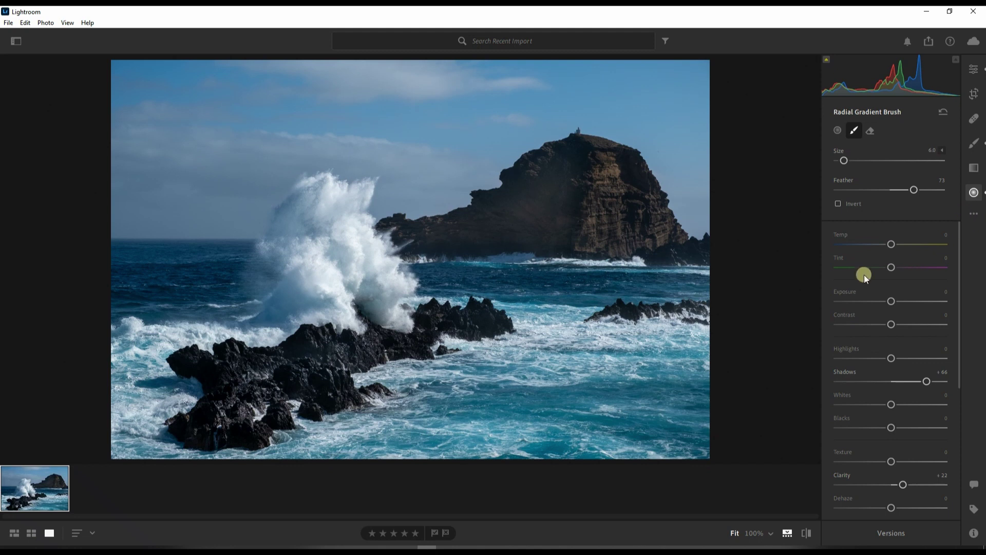
# Draw a Linear Gradient across the sky from the upper edge toward the wave, tilted diagonally.
pyautogui.click(973, 168)
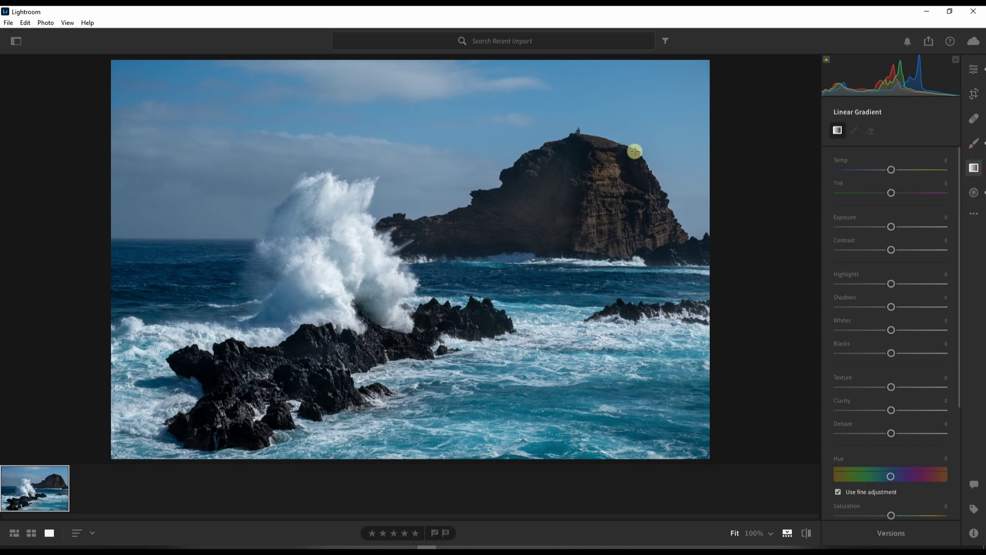
pyautogui.moveTo(366, 84); pyautogui.dragTo(377, 212)
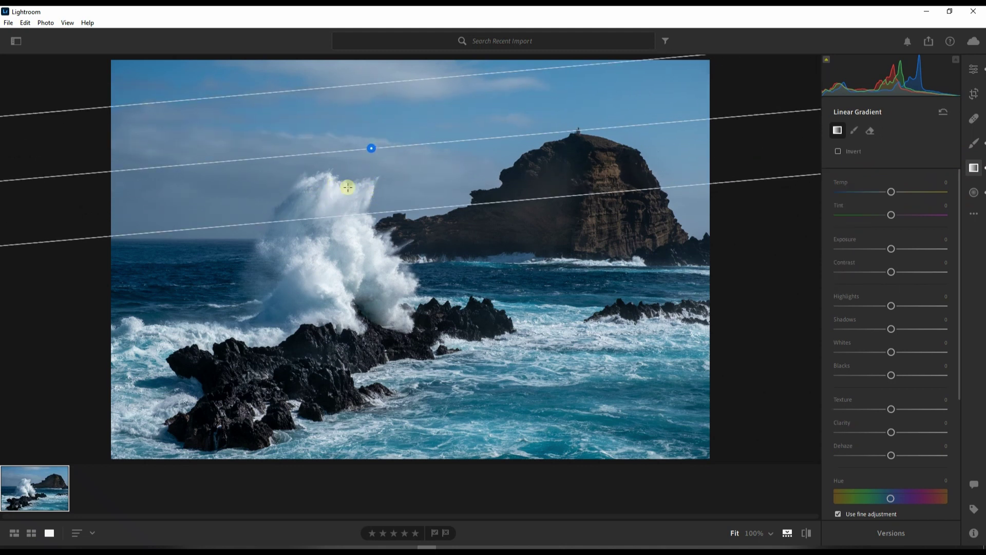
pyautogui.moveTo(372, 149); pyautogui.dragTo(364, 106)
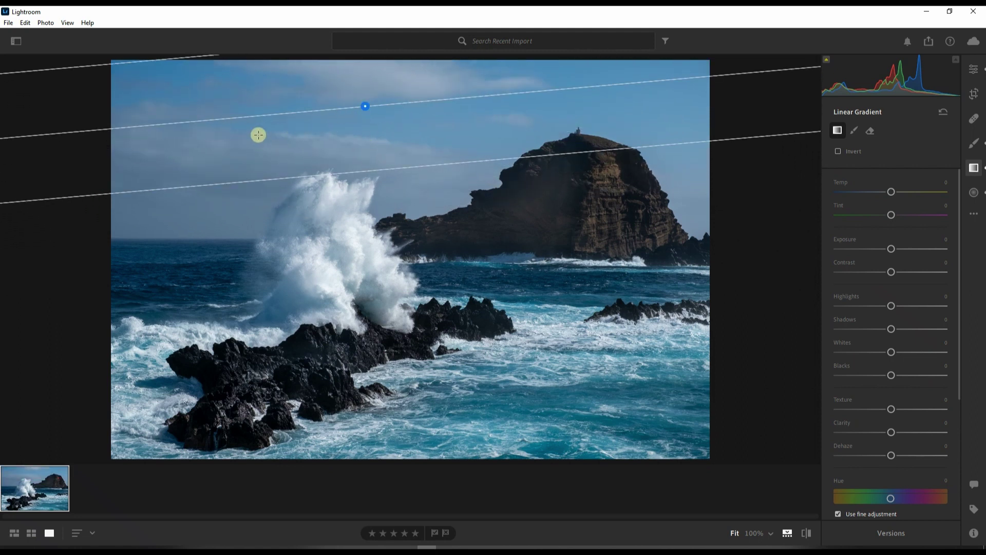
pyautogui.moveTo(261, 111); pyautogui.dragTo(371, 209)
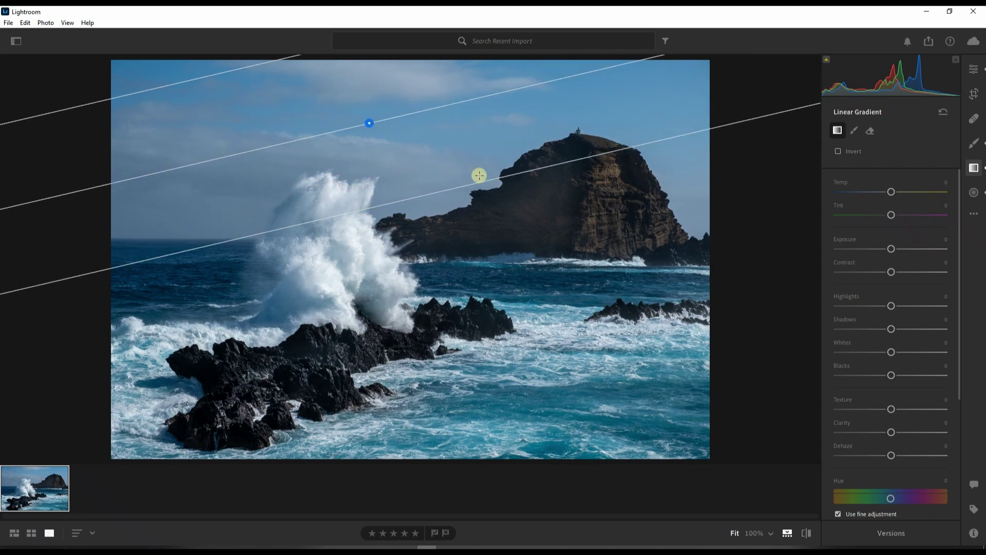
# Set the sky gradient's exposure to +0.16 and move the gradient slightly lower over the photo.
pyautogui.scroll(-5, 914, 400)
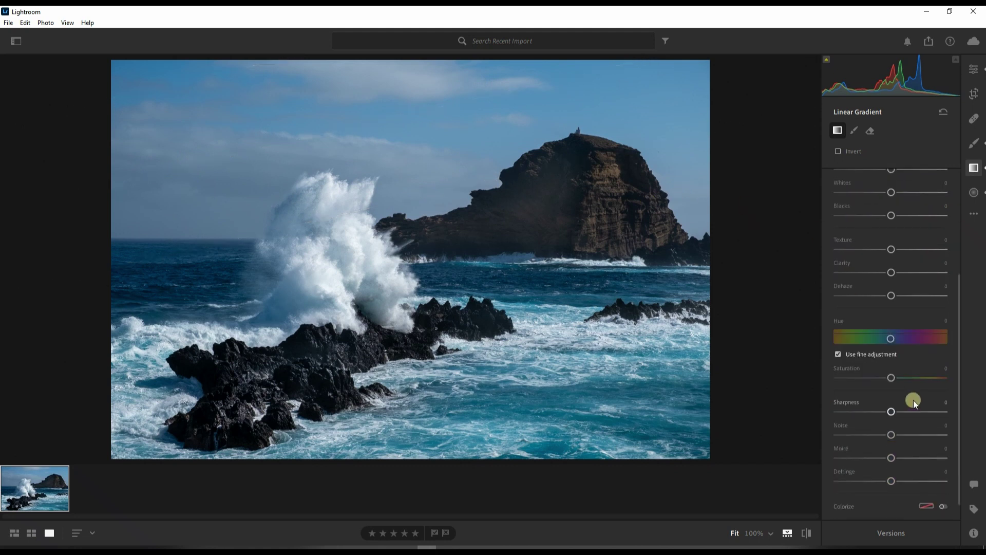
pyautogui.scroll(5, 913, 400)
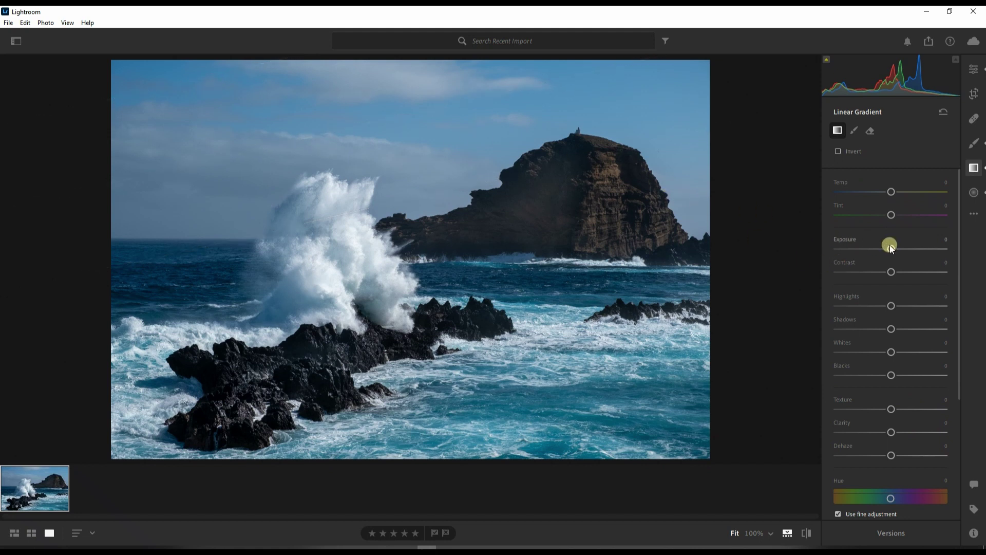
pyautogui.moveTo(889, 245); pyautogui.dragTo(893, 247)
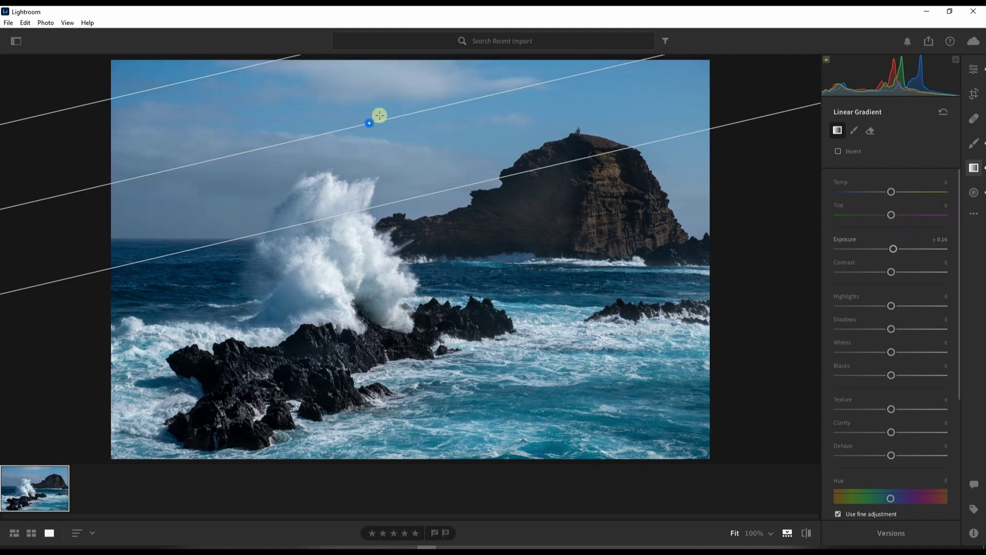
pyautogui.moveTo(373, 123); pyautogui.dragTo(368, 141)
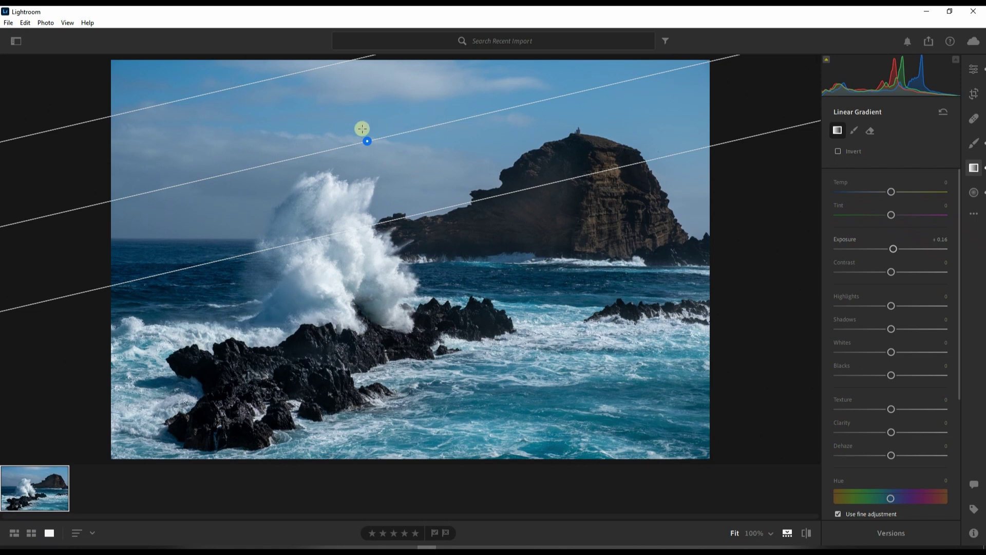
# Set the sky linear gradient's hue to +16 and saturation to +55.
pyautogui.moveTo(368, 140)
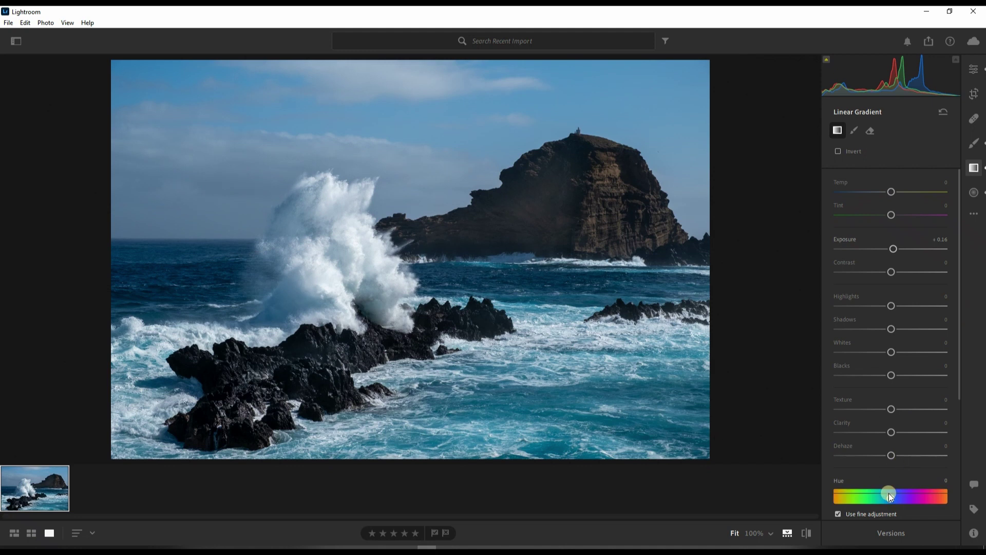
pyautogui.scroll(-5, 900, 414)
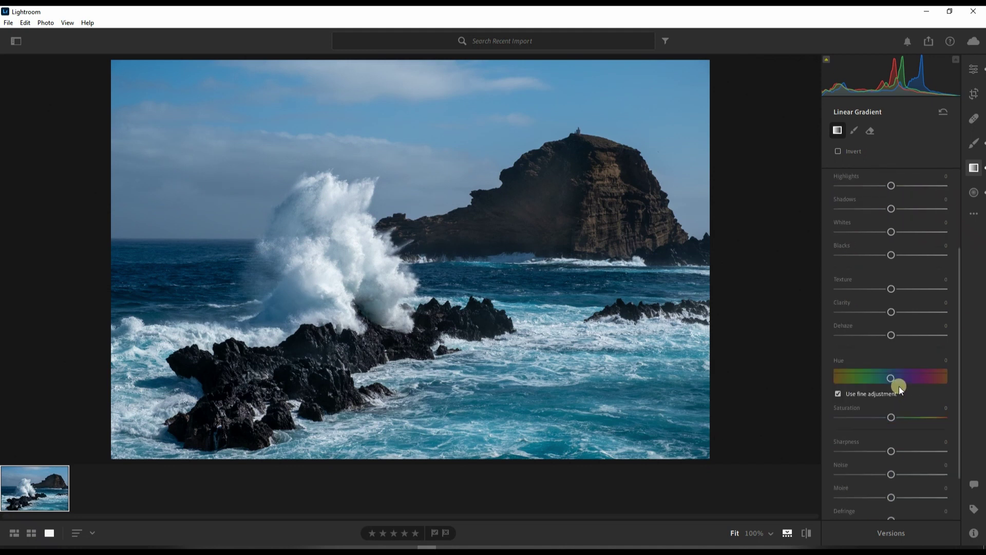
pyautogui.moveTo(889, 356); pyautogui.dragTo(920, 356)
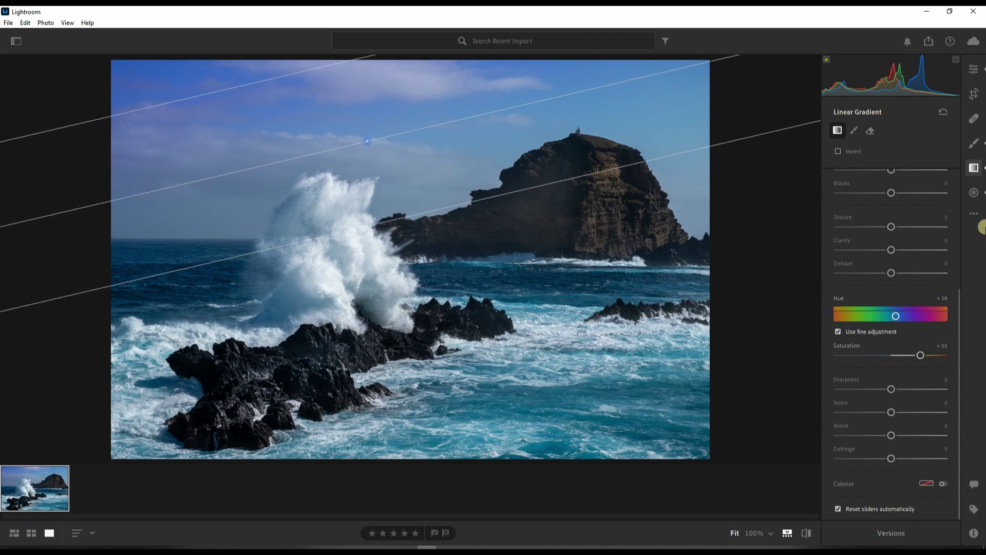
# Paint a new Brush adjustment over the sunlit face of the large background cliff.
pyautogui.click(975, 147)
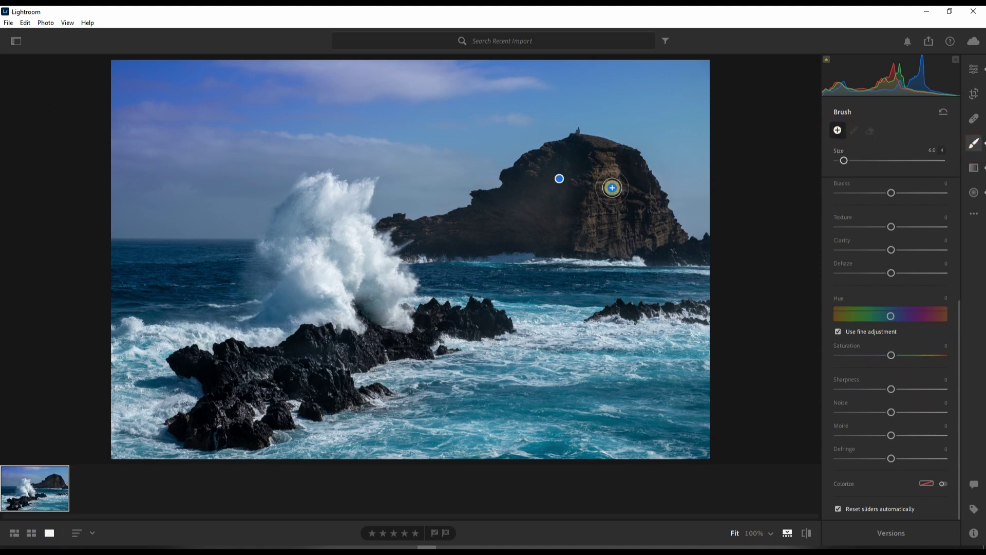
pyautogui.moveTo(612, 170)
pyautogui.mouseDown()
pyautogui.moveTo(600, 229)
pyautogui.moveTo(643, 236)
pyautogui.moveTo(654, 227)
pyautogui.moveTo(623, 183)
pyautogui.moveTo(601, 233)
pyautogui.moveTo(599, 161)
pyautogui.moveTo(618, 152)
pyautogui.moveTo(637, 217)
pyautogui.moveTo(660, 227)
pyautogui.moveTo(596, 236)
pyautogui.moveTo(603, 159)
pyautogui.moveTo(614, 154)
pyautogui.mouseUp()
# Set the cliff brush adjustment's whites to +87, texture to +36 and exposure to +1.08.
pyautogui.scroll(4, 895, 230)
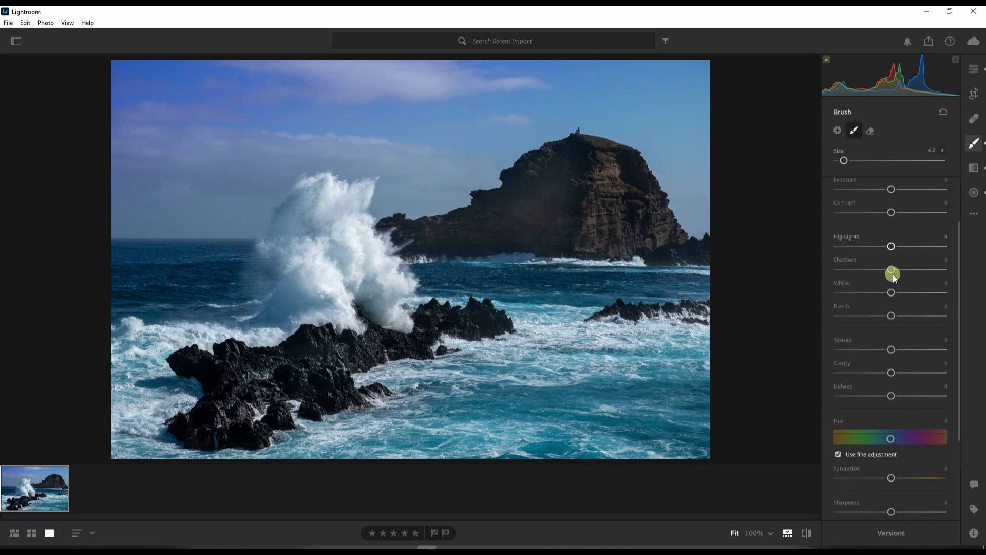
pyautogui.moveTo(902, 293); pyautogui.dragTo(917, 291)
pyautogui.moveTo(890, 351); pyautogui.dragTo(904, 351)
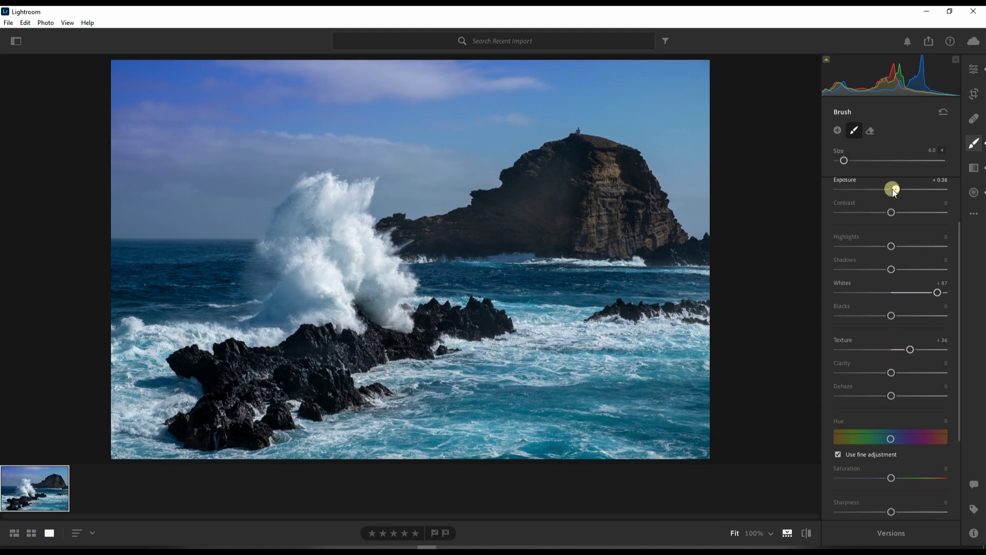
pyautogui.moveTo(897, 191); pyautogui.dragTo(902, 191)
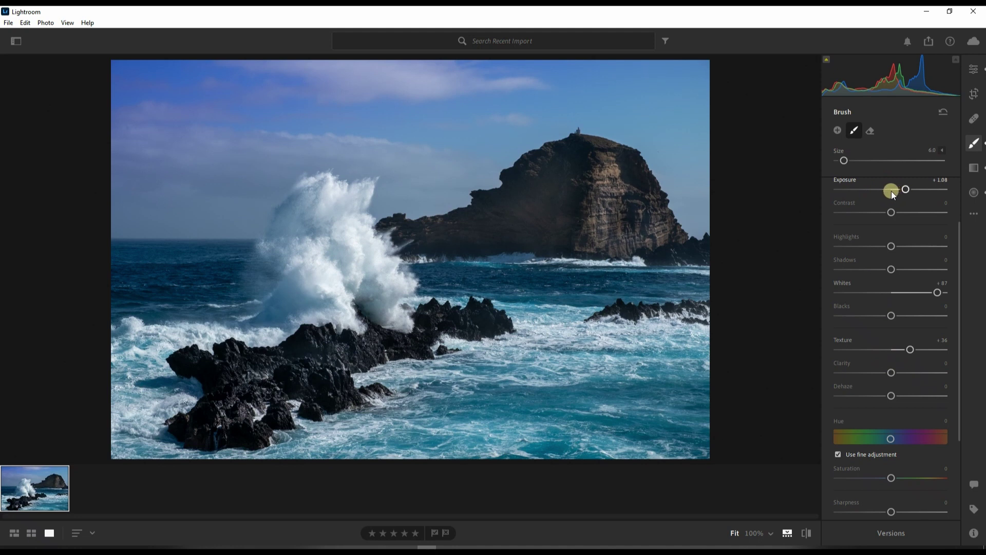